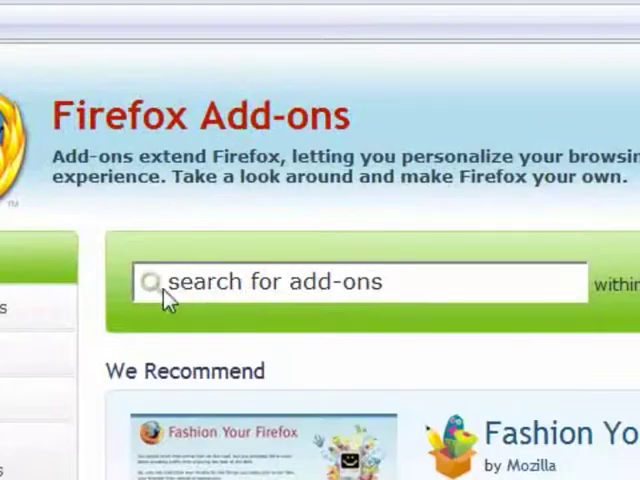
Enter 'nightly tester tools' in the add-ons site search box
left_click(166, 293)
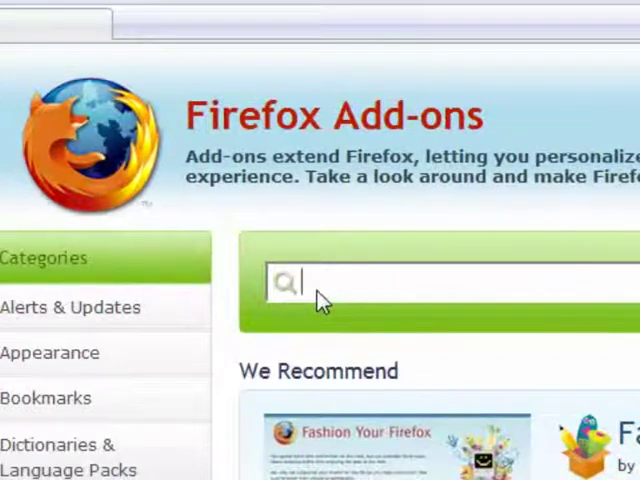
type("nig")
type("ht")
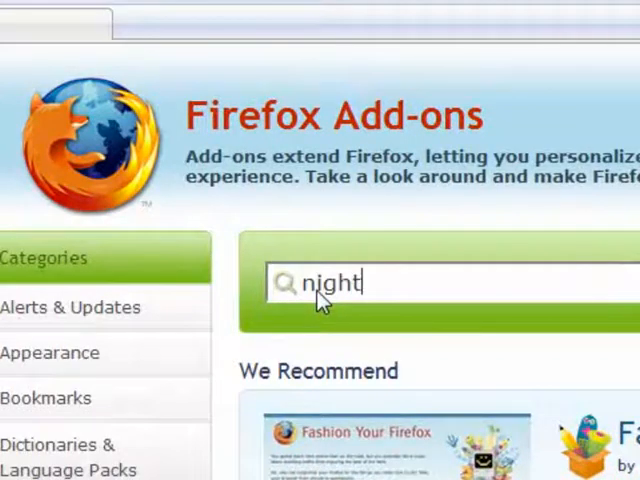
type("ly test")
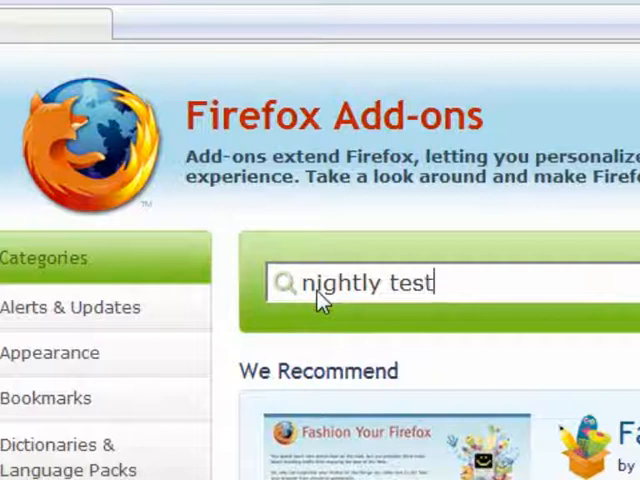
type("er tools")
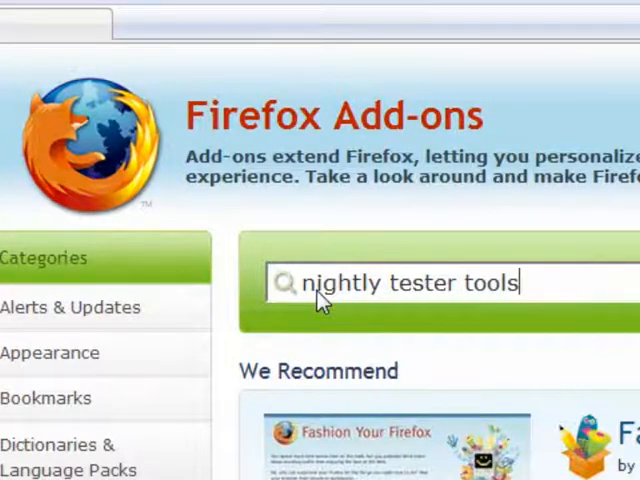
Install Nightly Tester Tools from the search results and restart Firefox to finish
key("Return")
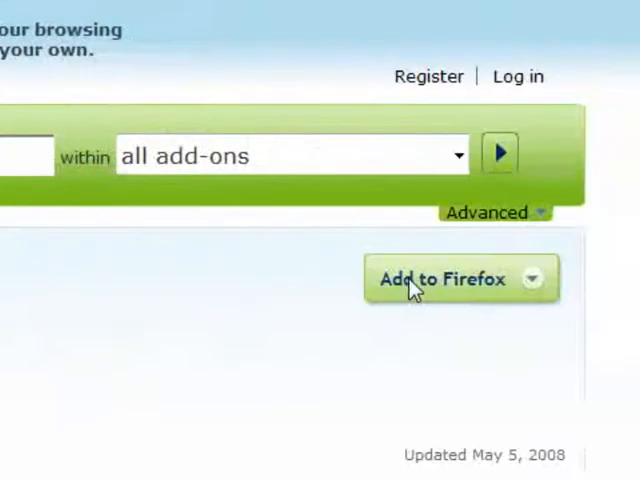
left_click(400, 292)
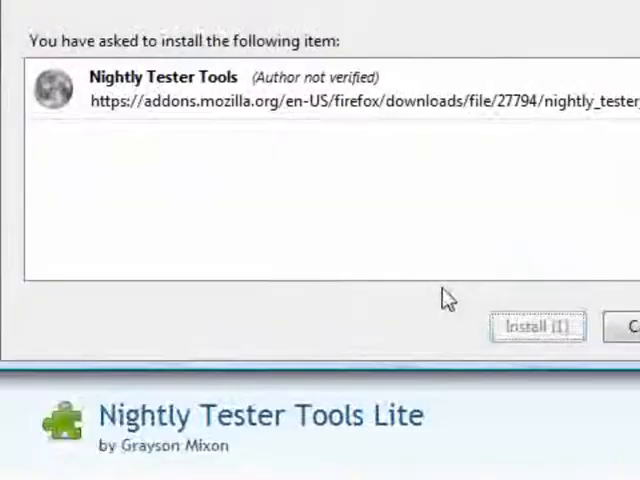
left_click(537, 326)
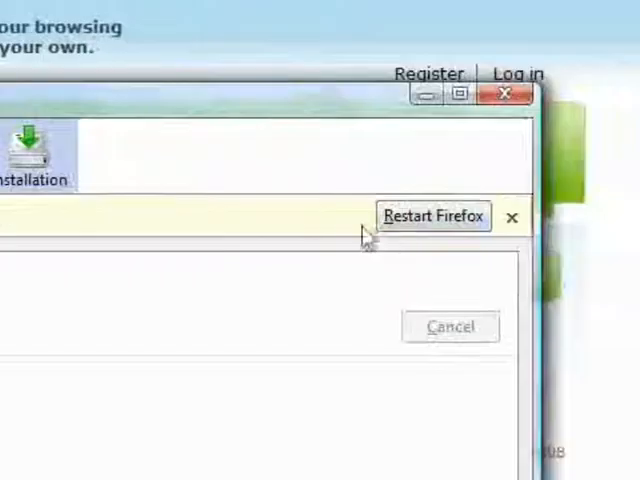
left_click(420, 216)
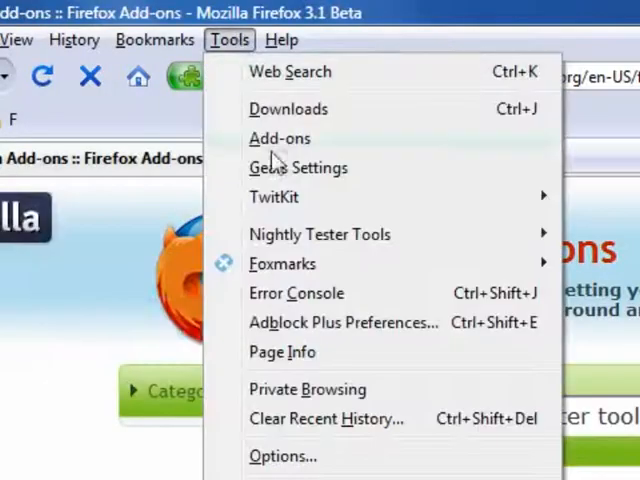
Show the Extensions list with Nightly Tester Tools 2.0.2 in the Add-ons manager
left_click(280, 138)
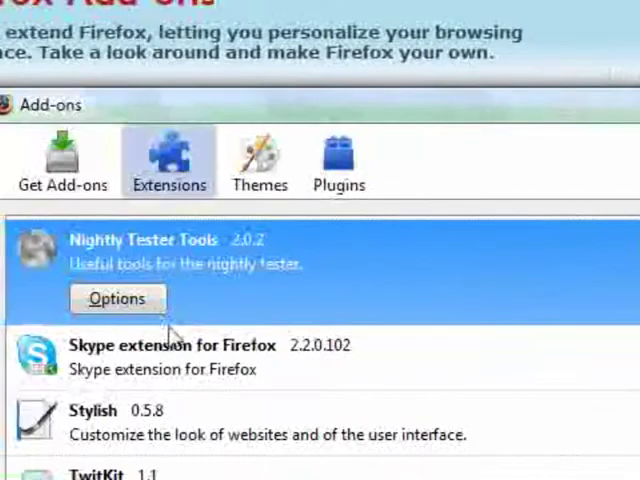
Replace the custom title template 'Mozilla Firefox 3.1 Beta' with 'Test' and confirm
left_click(286, 300)
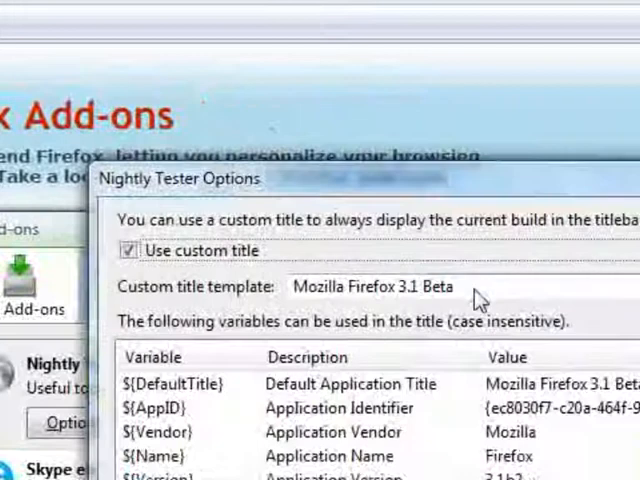
left_click_drag(471, 290, 265, 300)
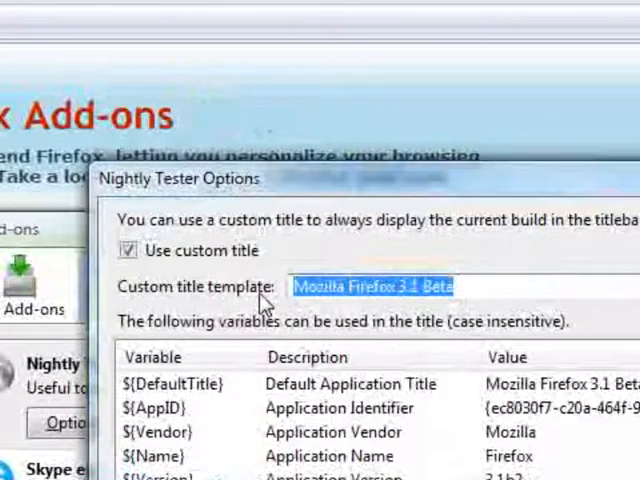
type("Test")
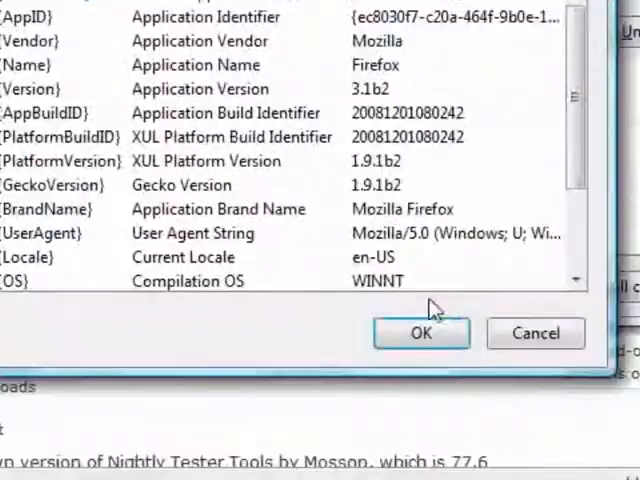
left_click(421, 333)
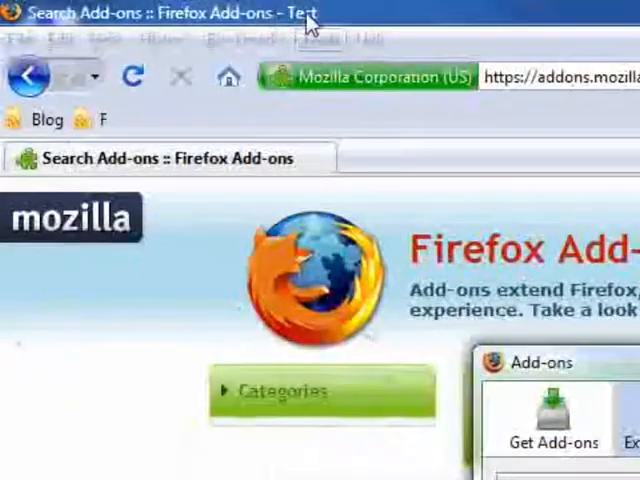